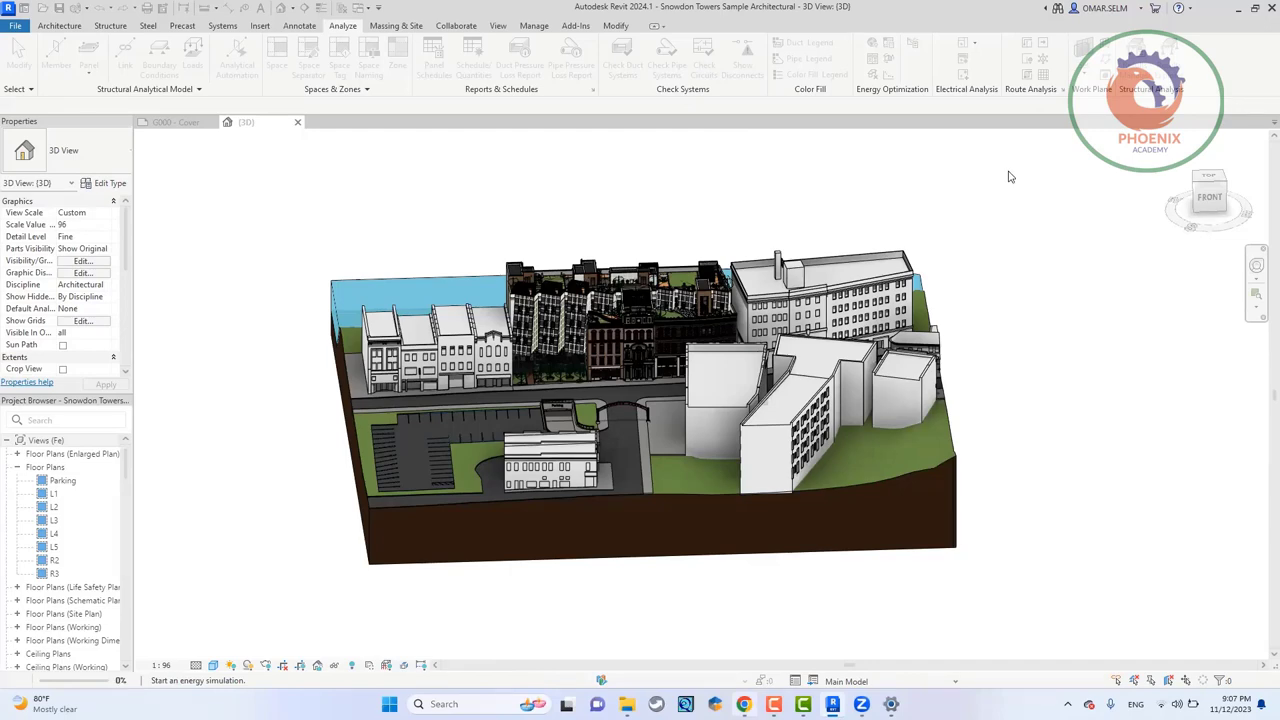
Switch to Chrome, close the Revit help page and go to the login for the timed-out Green Building Studio session
key("alt+Tab")
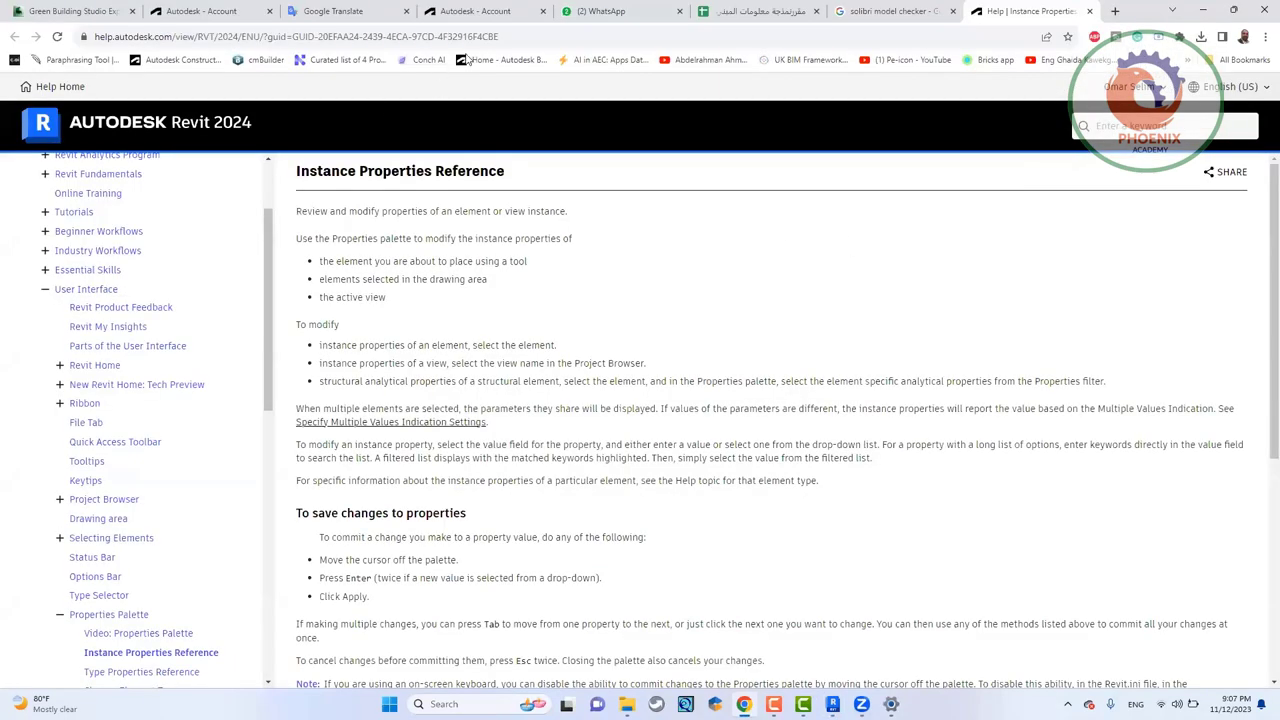
key("ctrl+w")
left_click(132, 18)
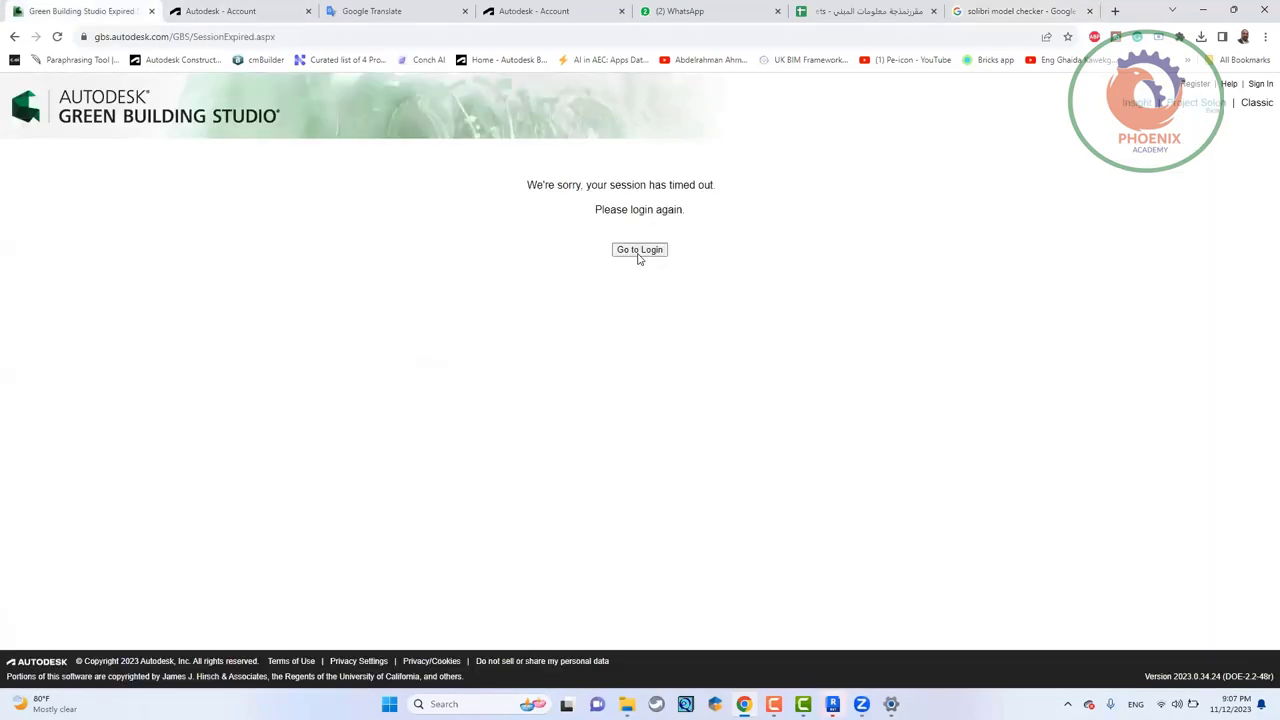
left_click(639, 256)
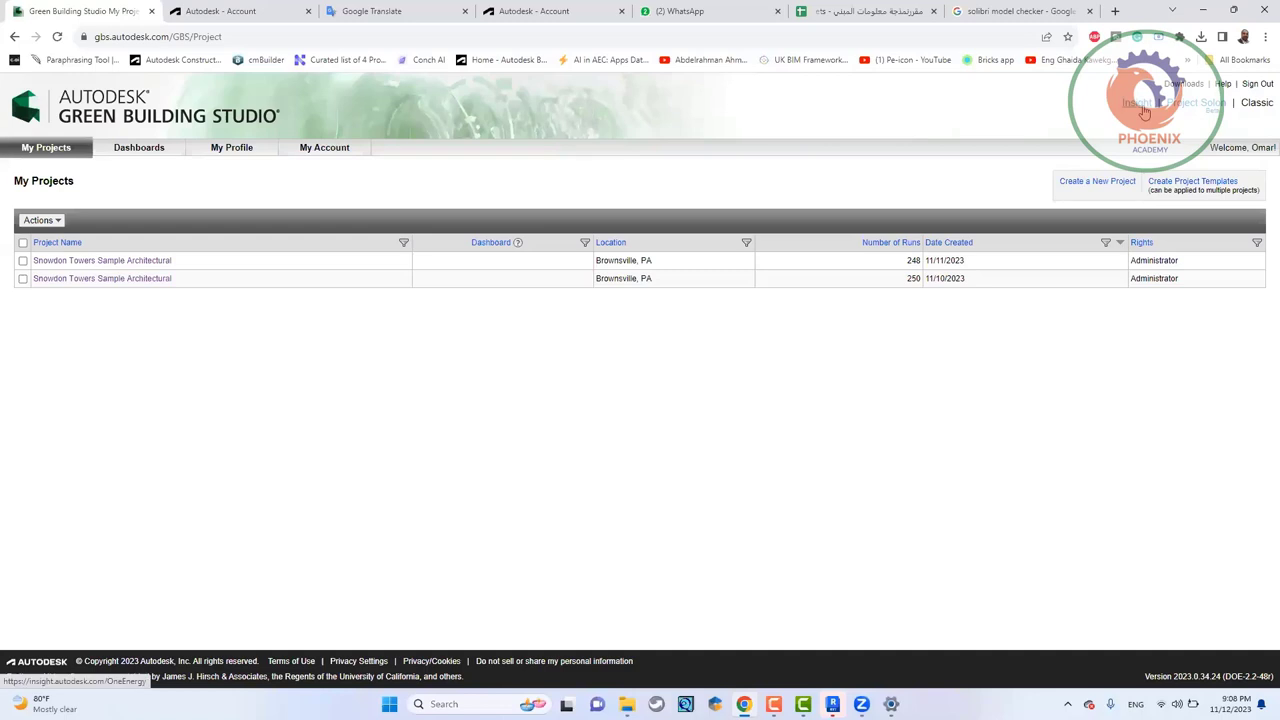
Open Autodesk Insight in a separate tab from Green Building Studio, and dismiss the model upload failure dialog back in Revit
right_click(1145, 113)
left_click(1129, 125)
left_click(222, 14)
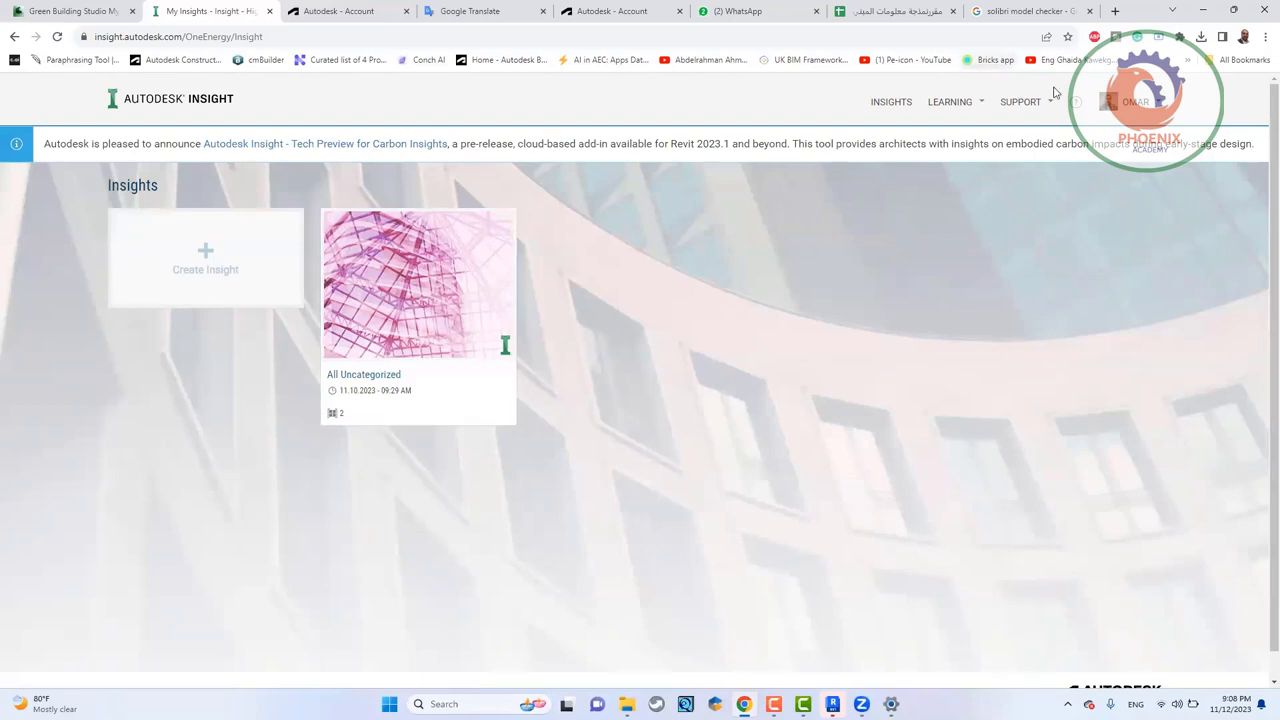
left_click(1154, 107)
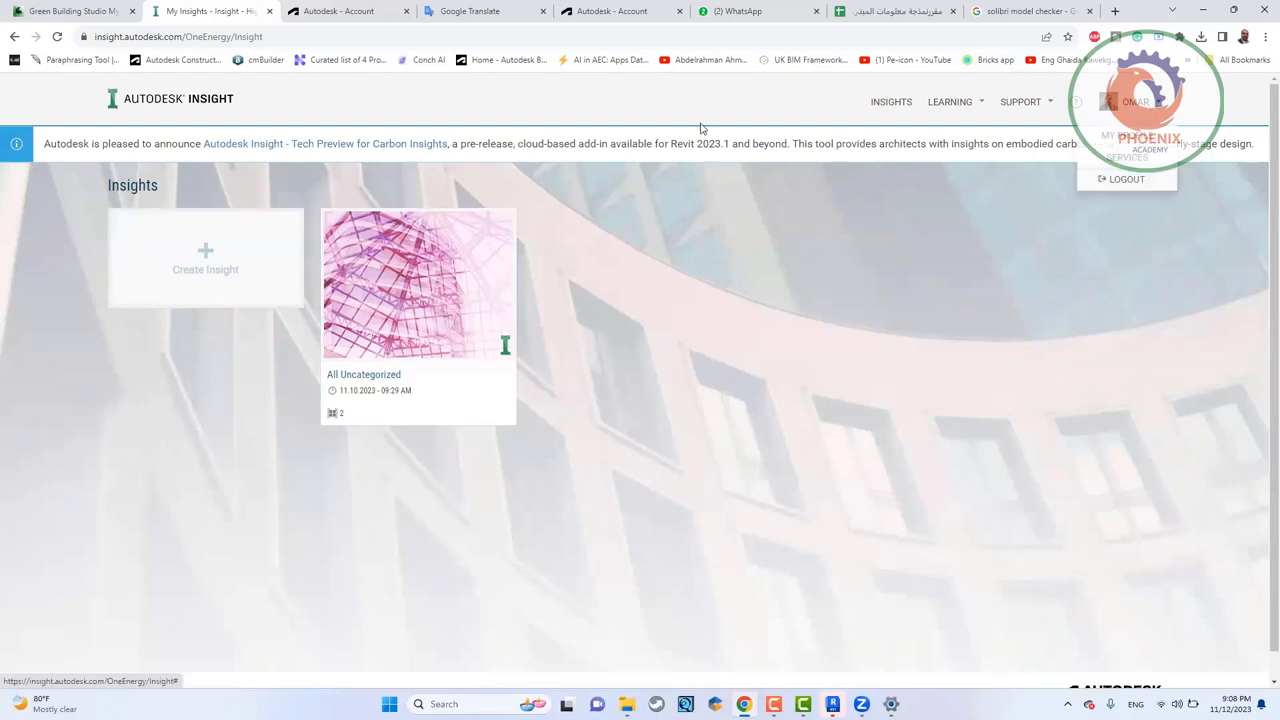
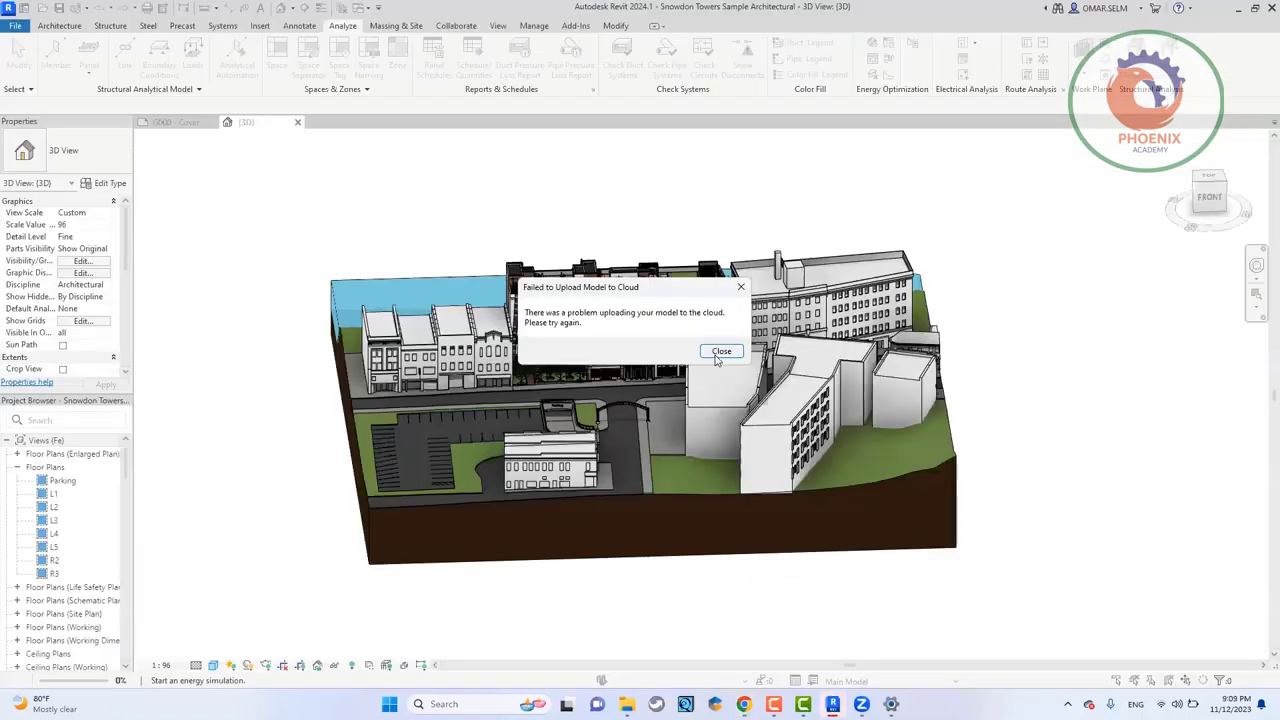
left_click(720, 352)
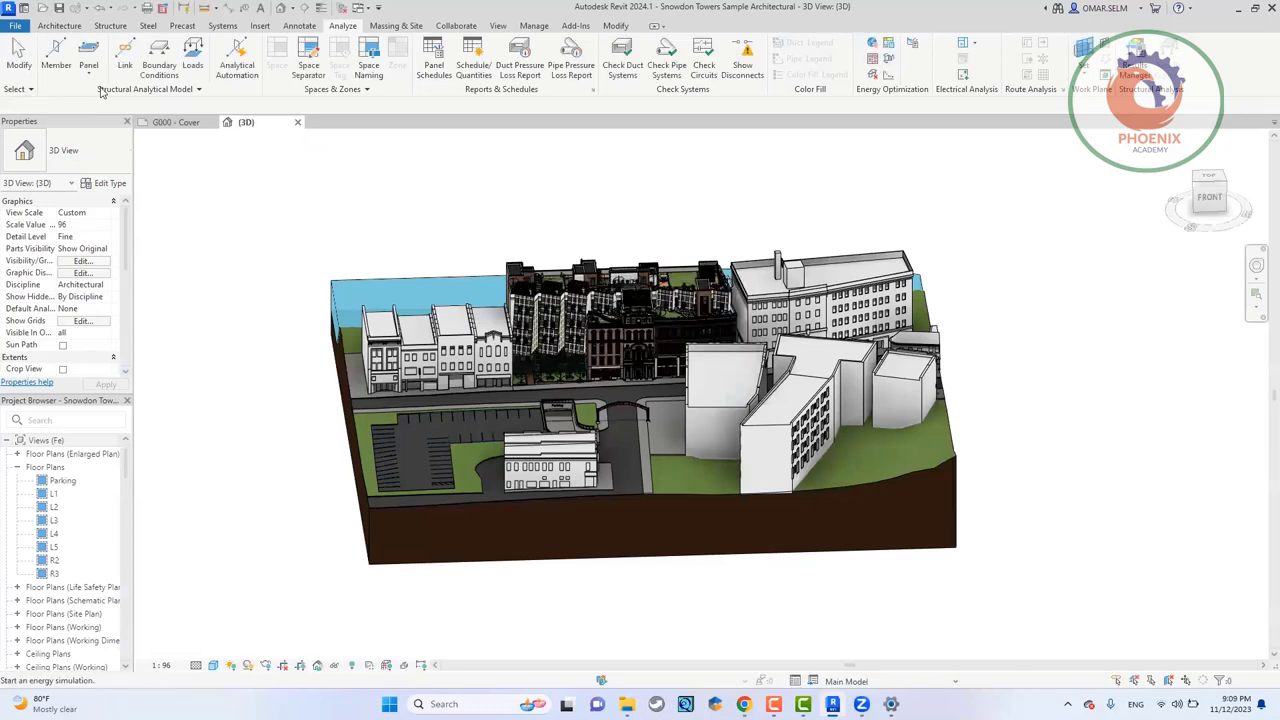
left_click(16, 26)
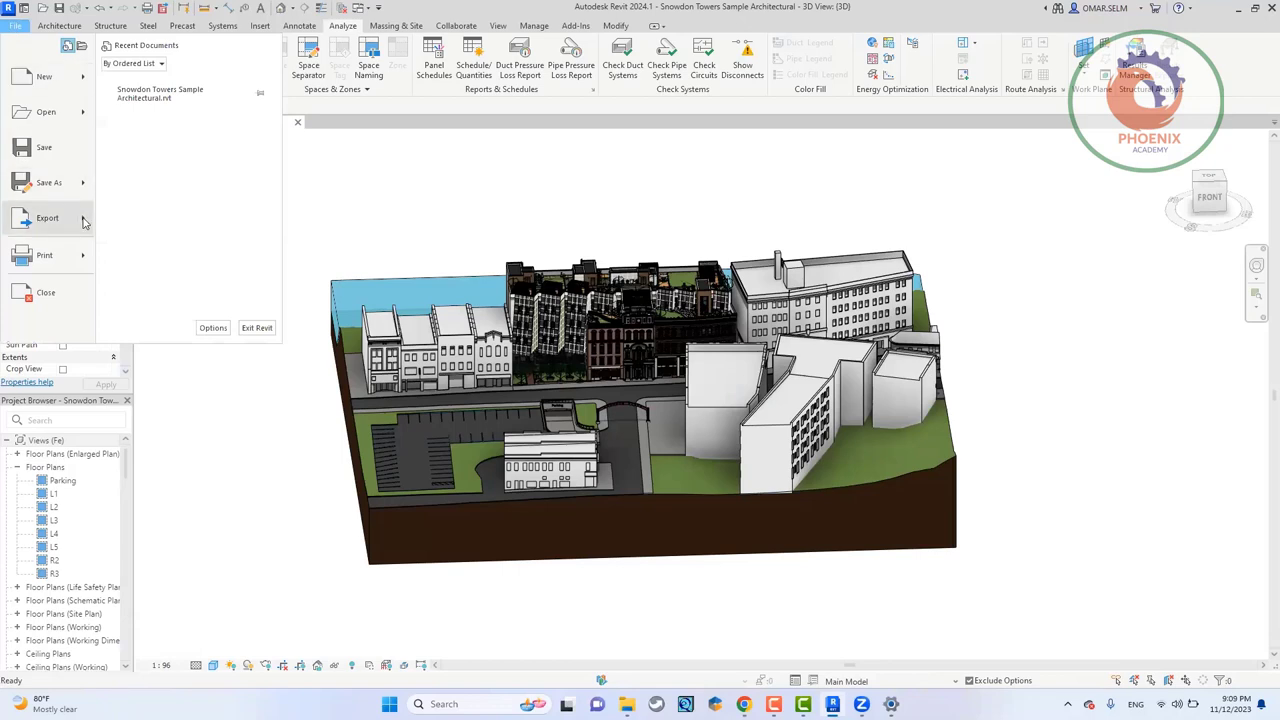
mouse_move(84, 222)
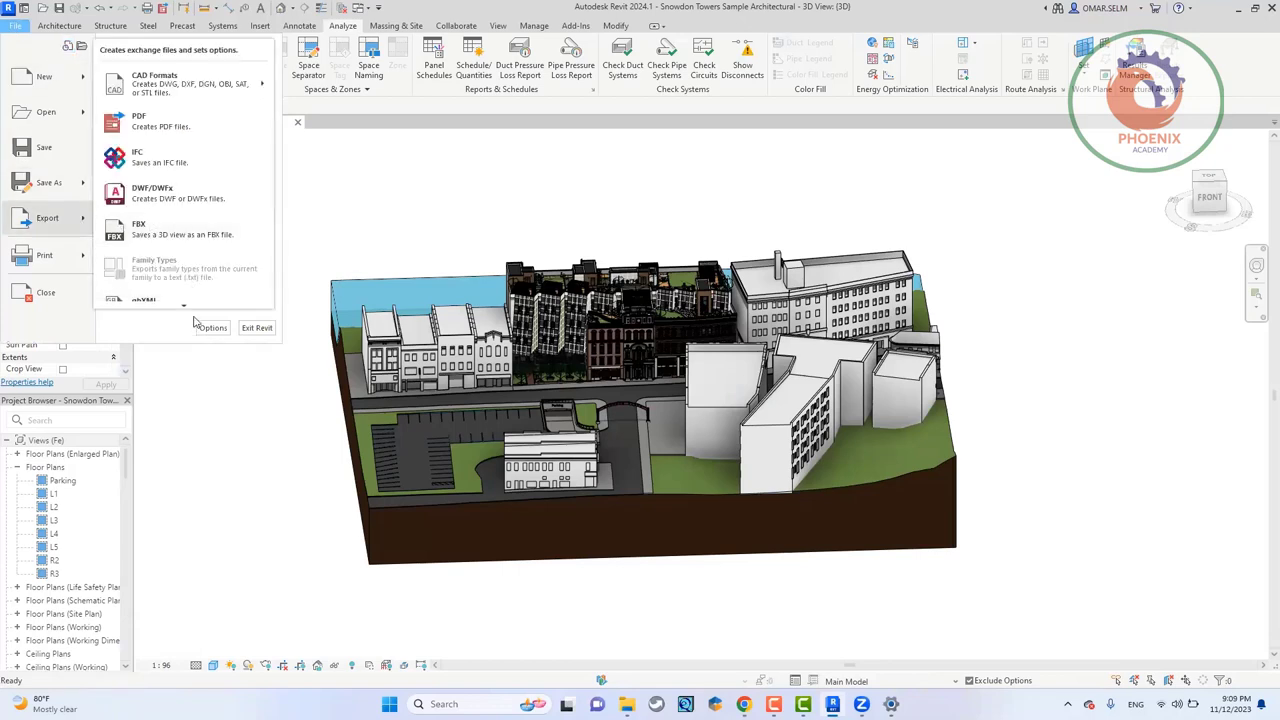
left_click(517, 223)
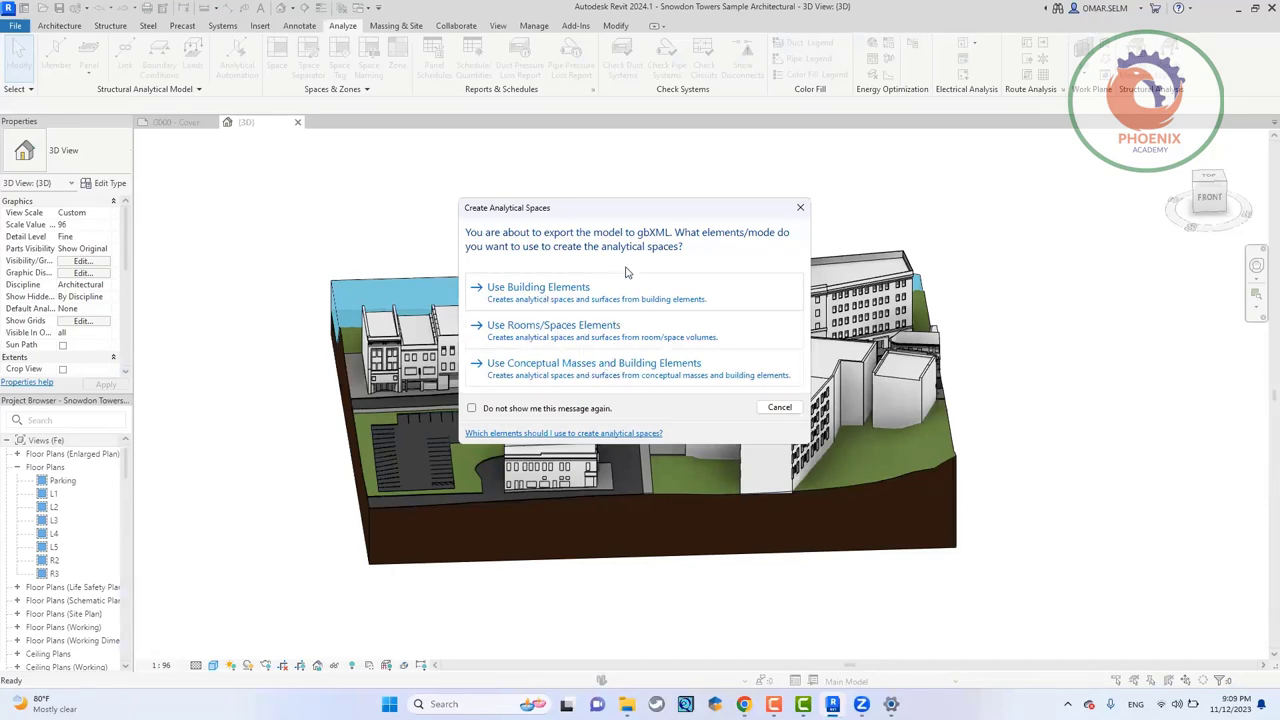
left_click(701, 340)
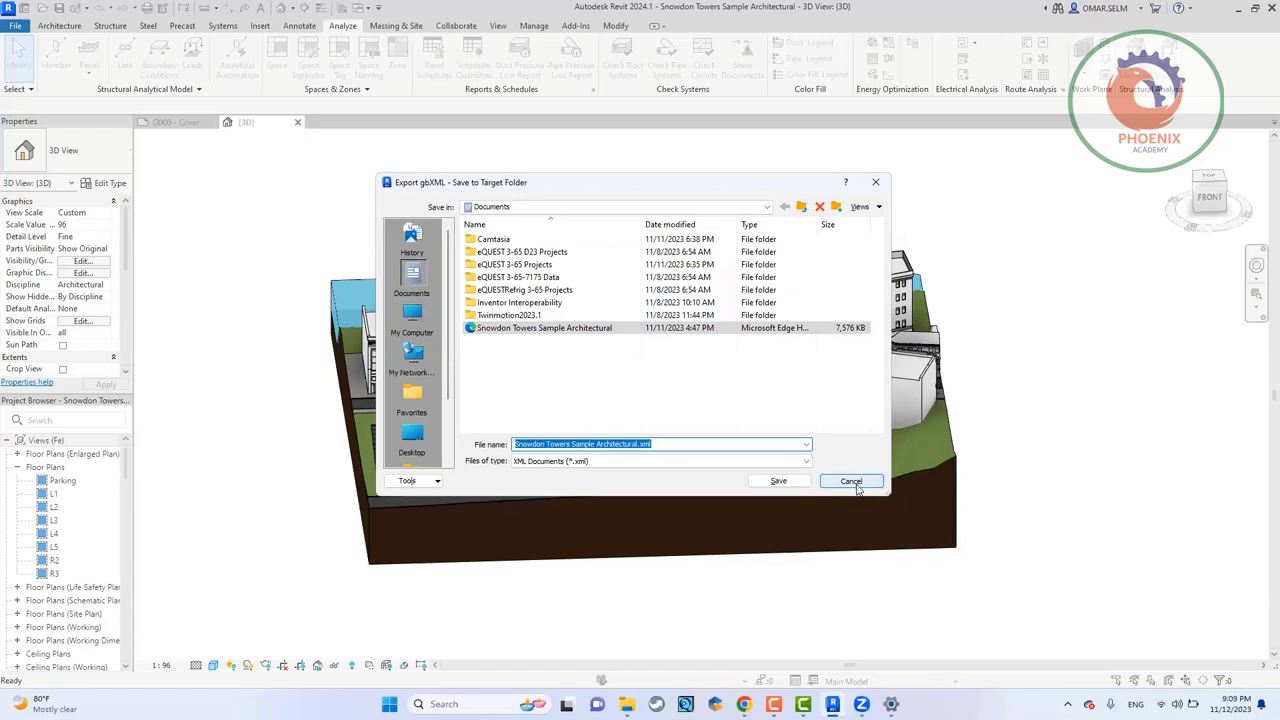
left_click(855, 484)
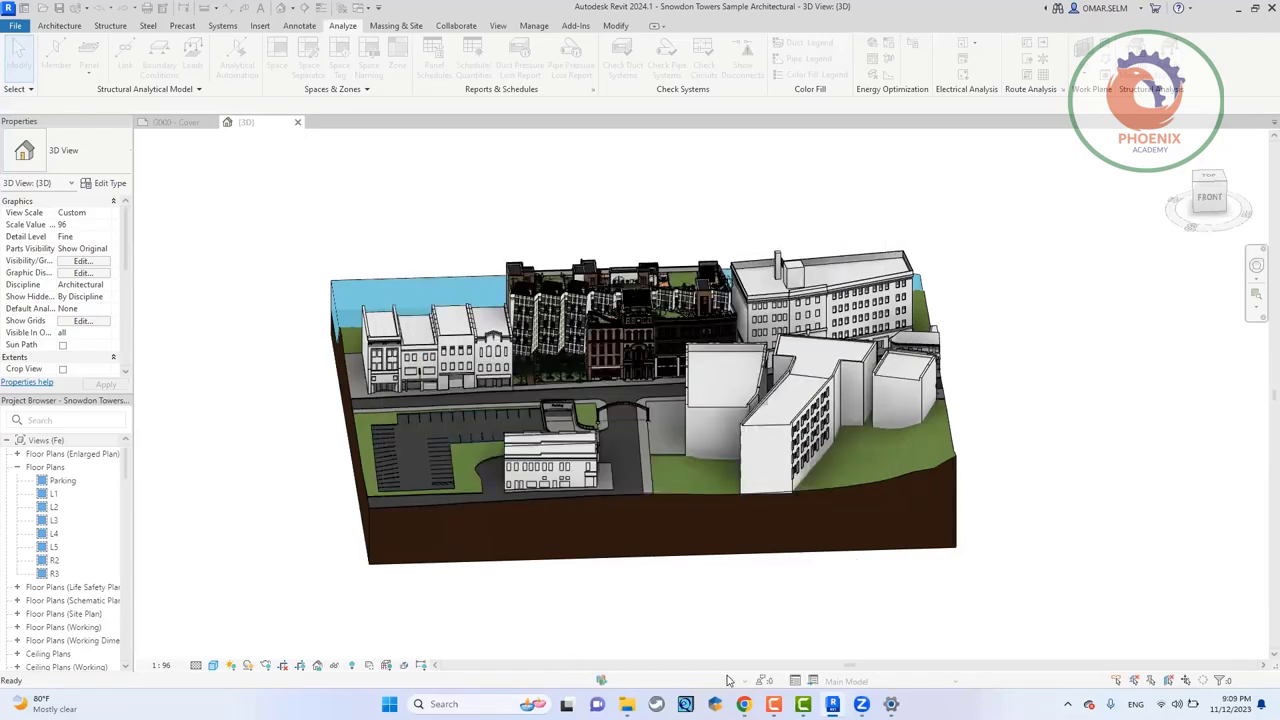
Switch to Green Building Studio in Chrome and open the Snowdon Towers Sample Architectural project created 11/11/2023
mouse_move(740, 704)
left_click(751, 649)
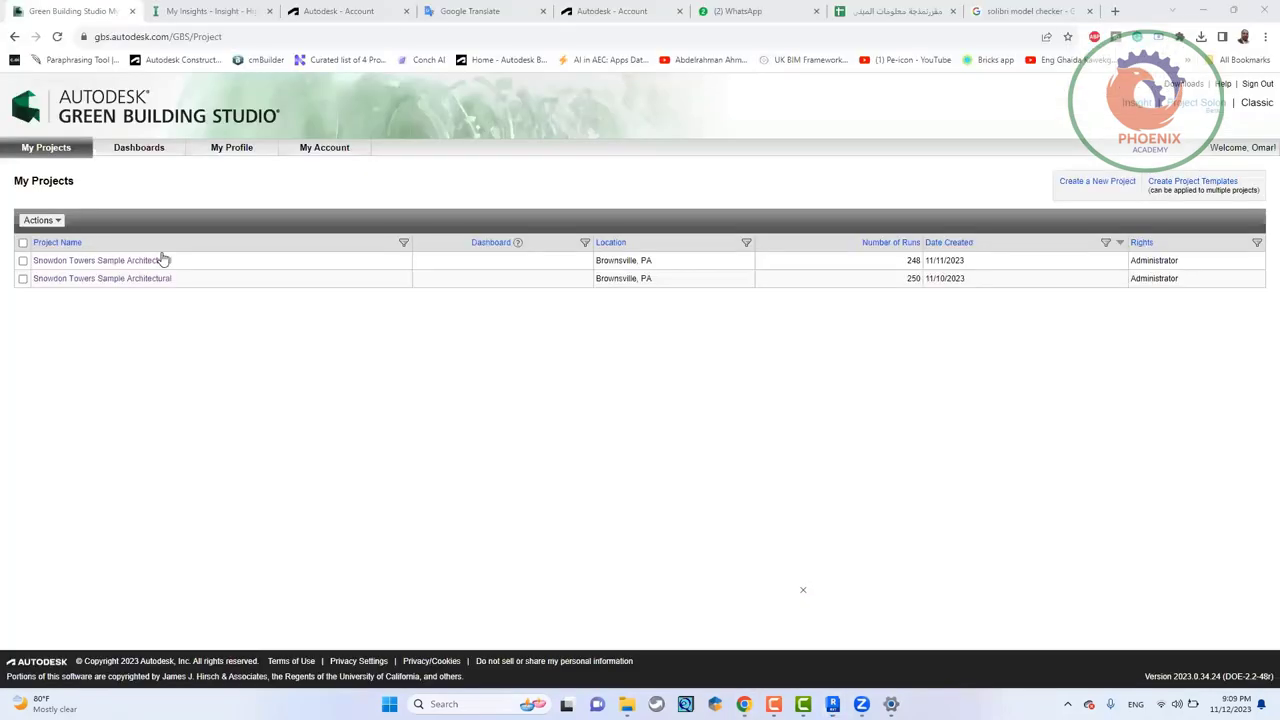
left_click(75, 261)
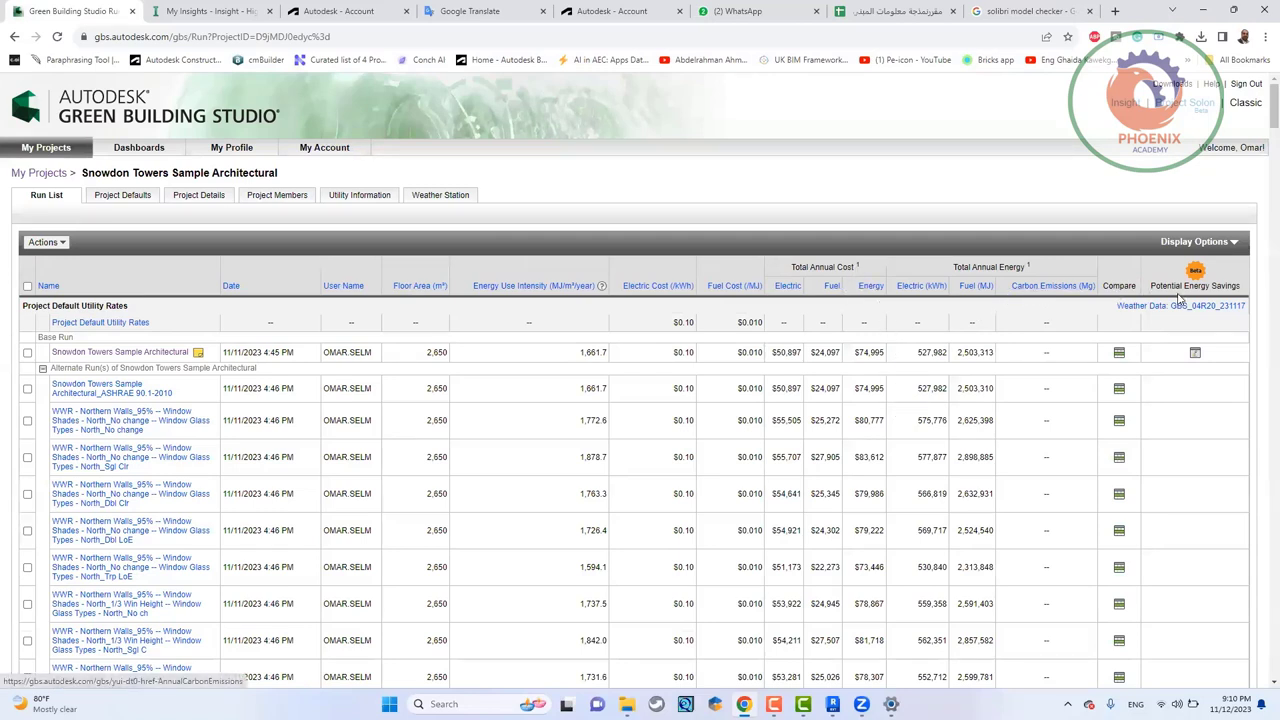
Start a gbXML upload for a new base run and pick the Snowdon Towers Sample Architectural file in Documents
left_click(57, 246)
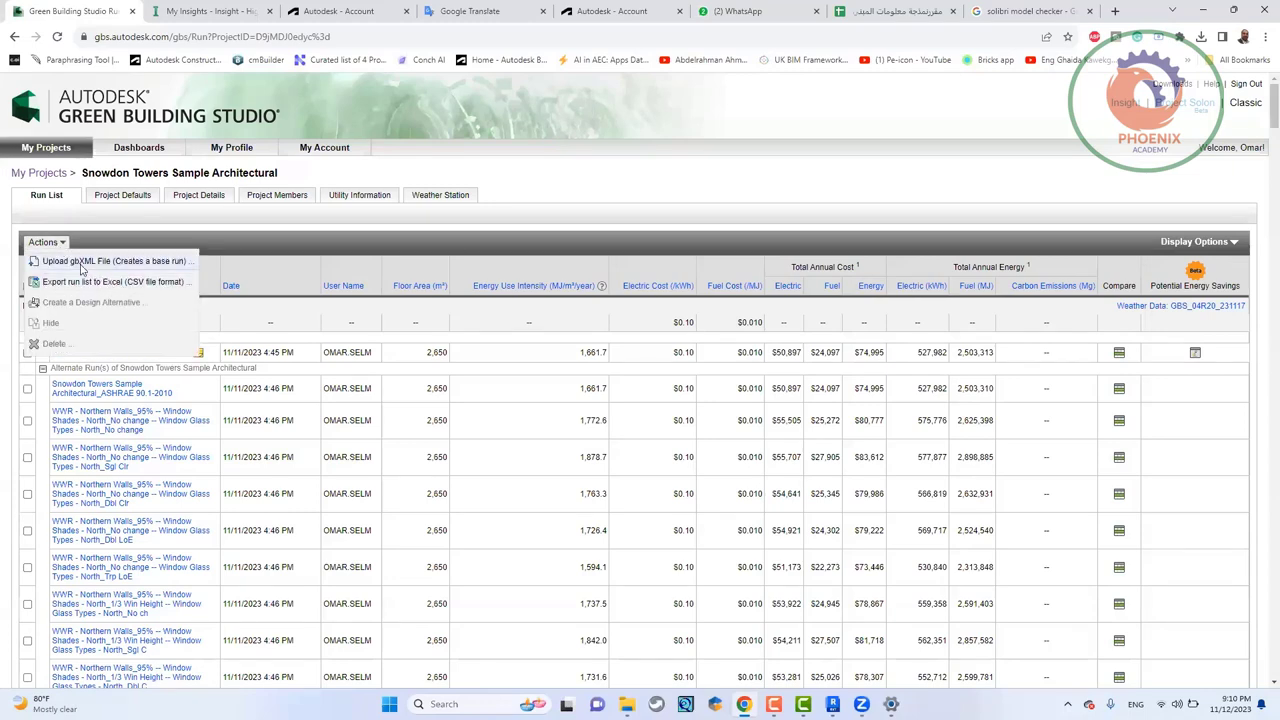
left_click(82, 264)
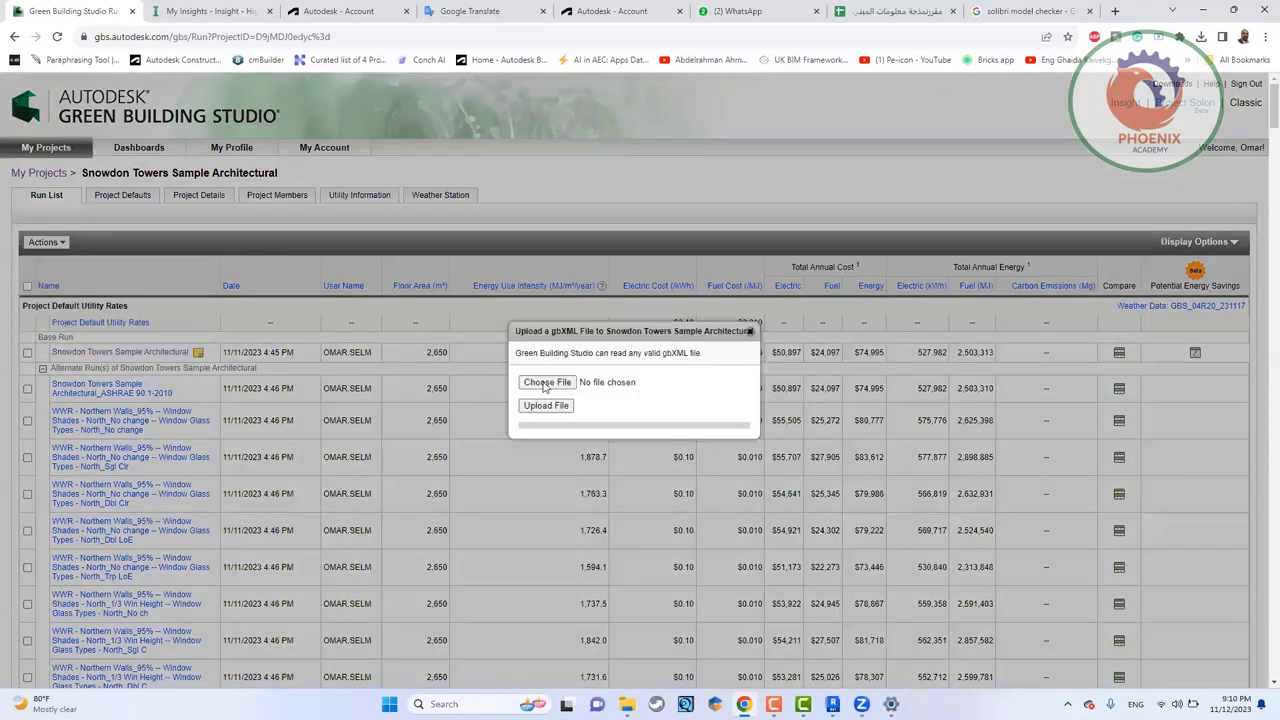
left_click(545, 384)
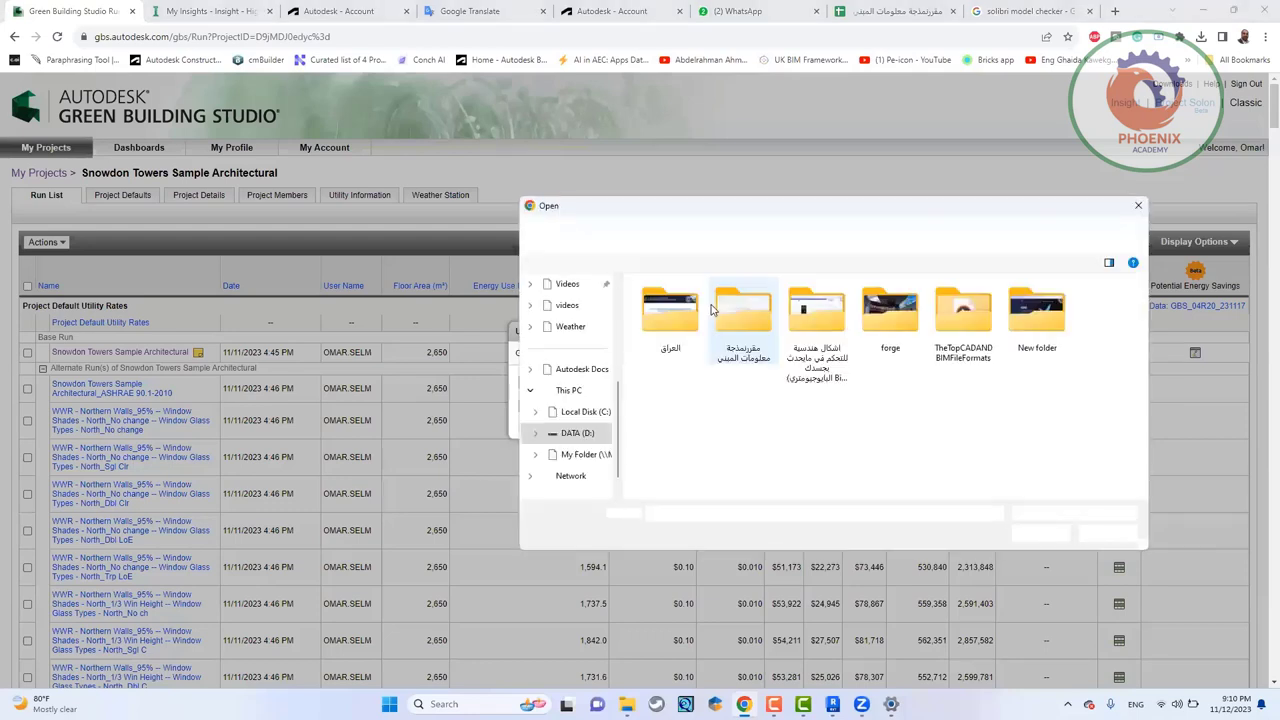
scroll(618, 342, "up", 3)
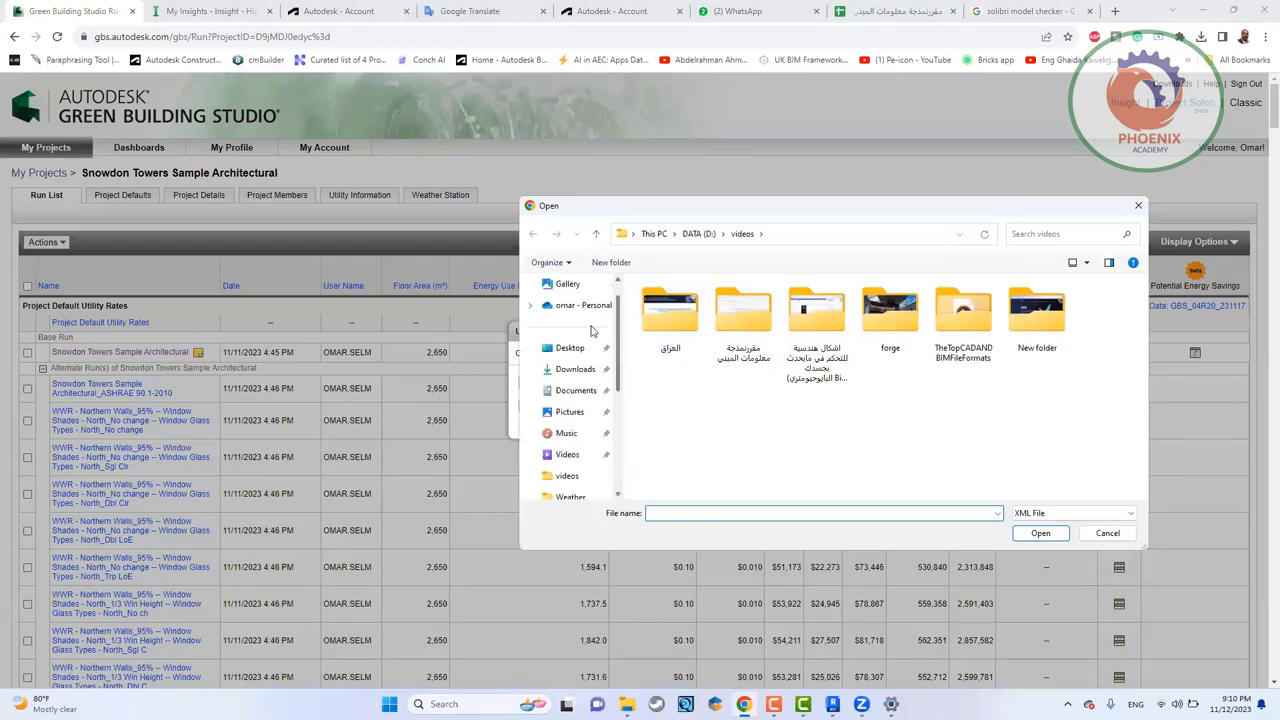
left_click(577, 396)
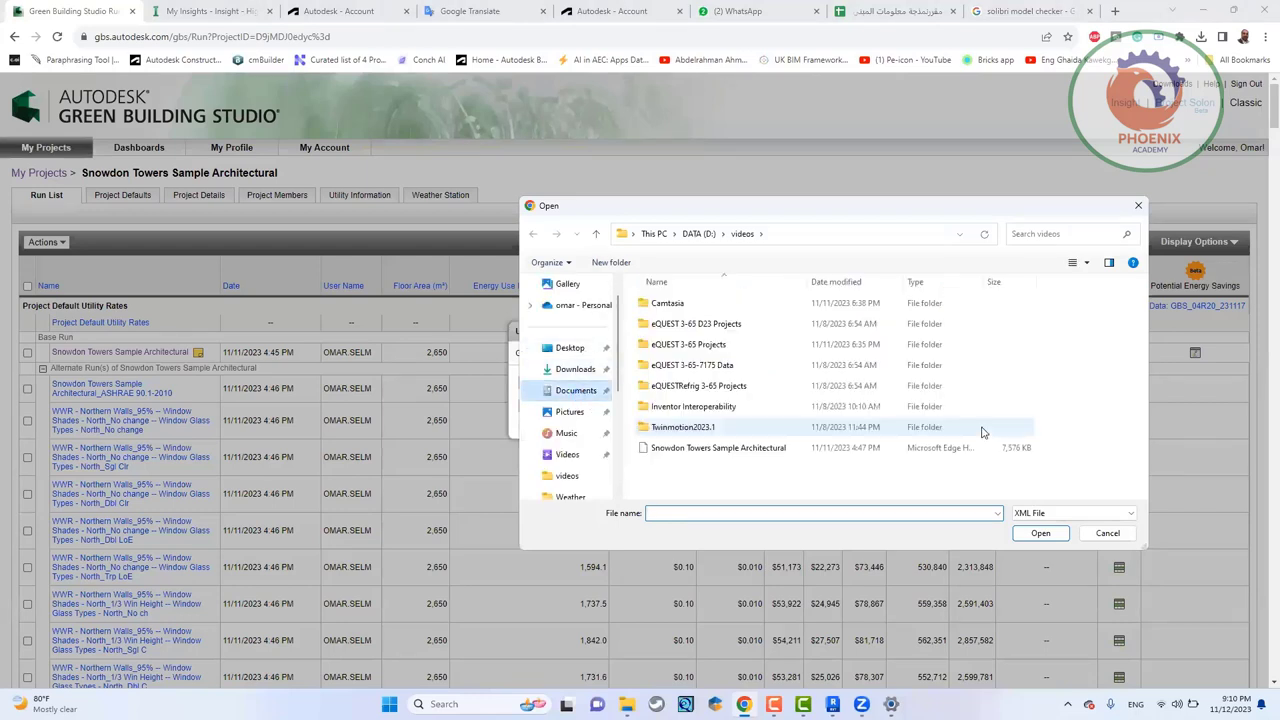
left_click(866, 453)
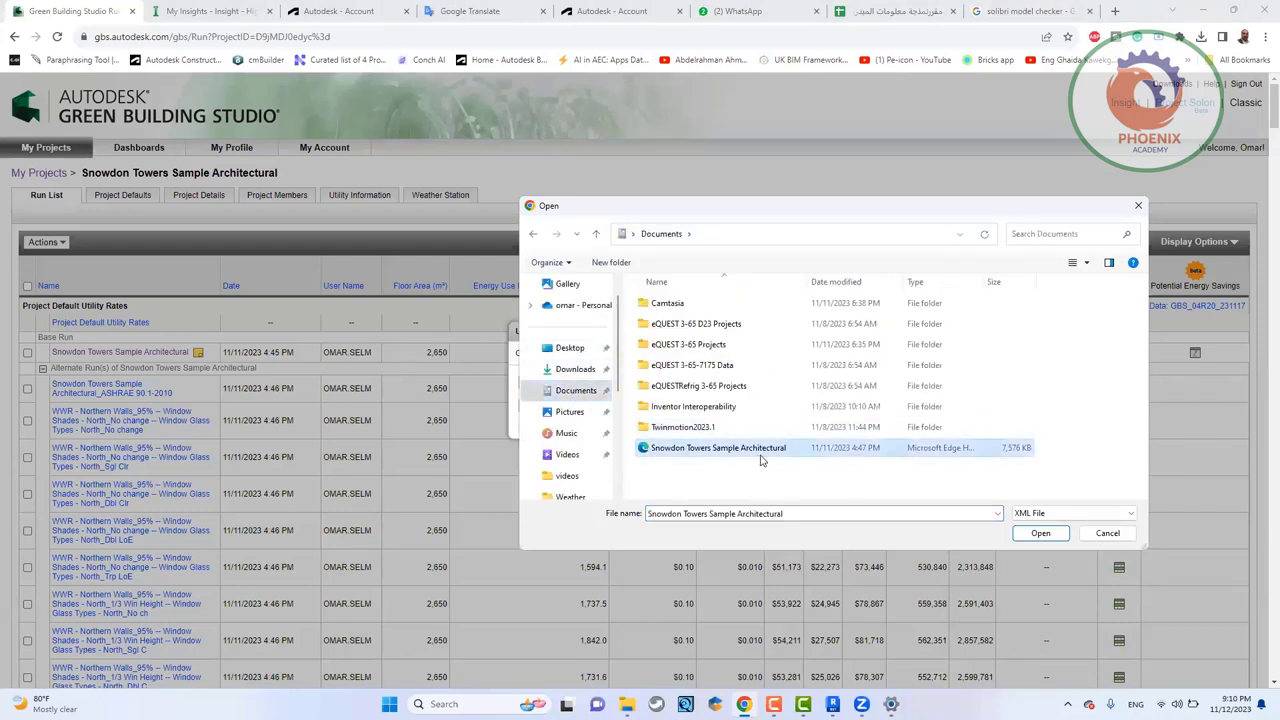
double_click(775, 450)
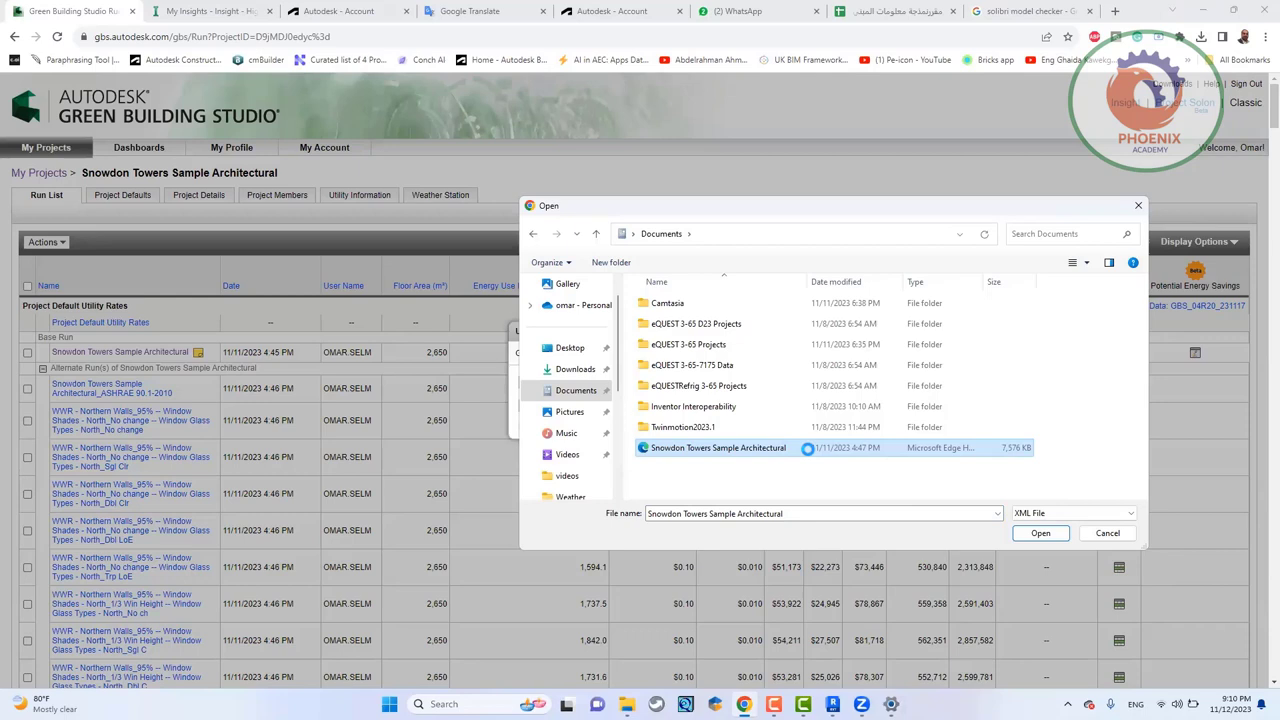
Open the Snowdon Towers gbXML file in Notepad and examine its location, building type, area, heat gain and coordinate data
right_click(809, 452)
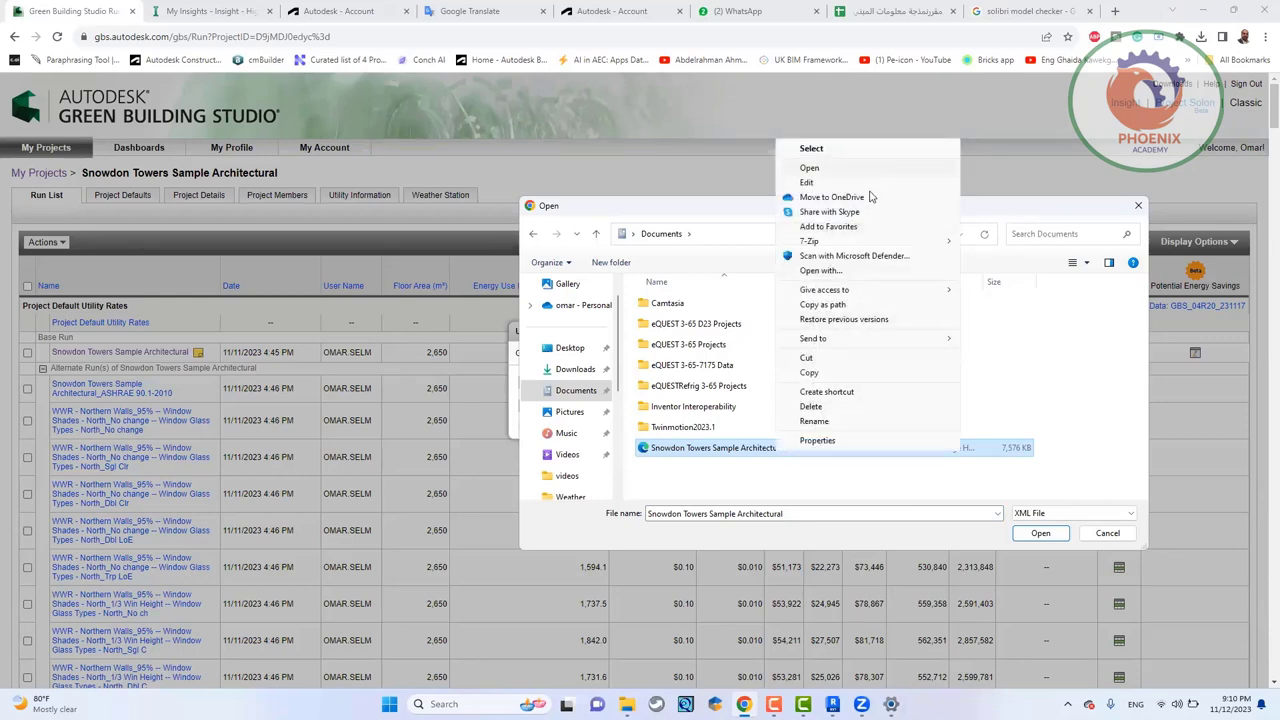
left_click(976, 241)
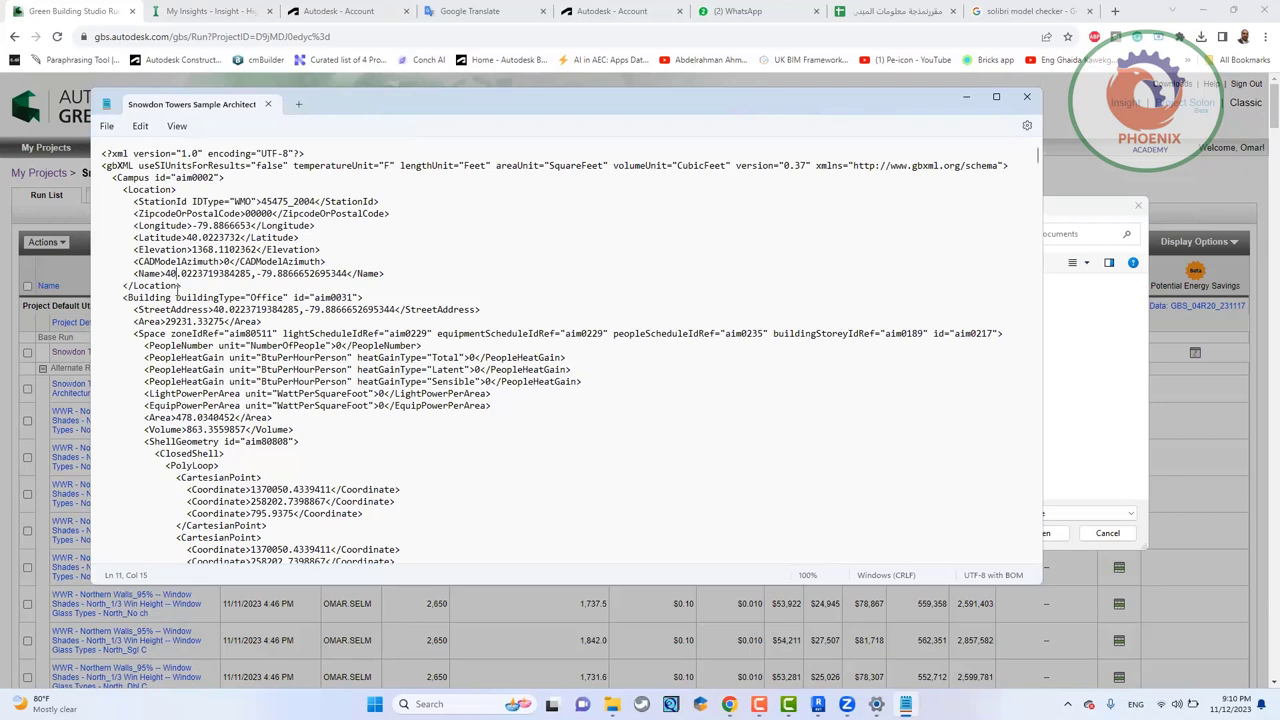
left_click_drag(183, 285, 117, 186)
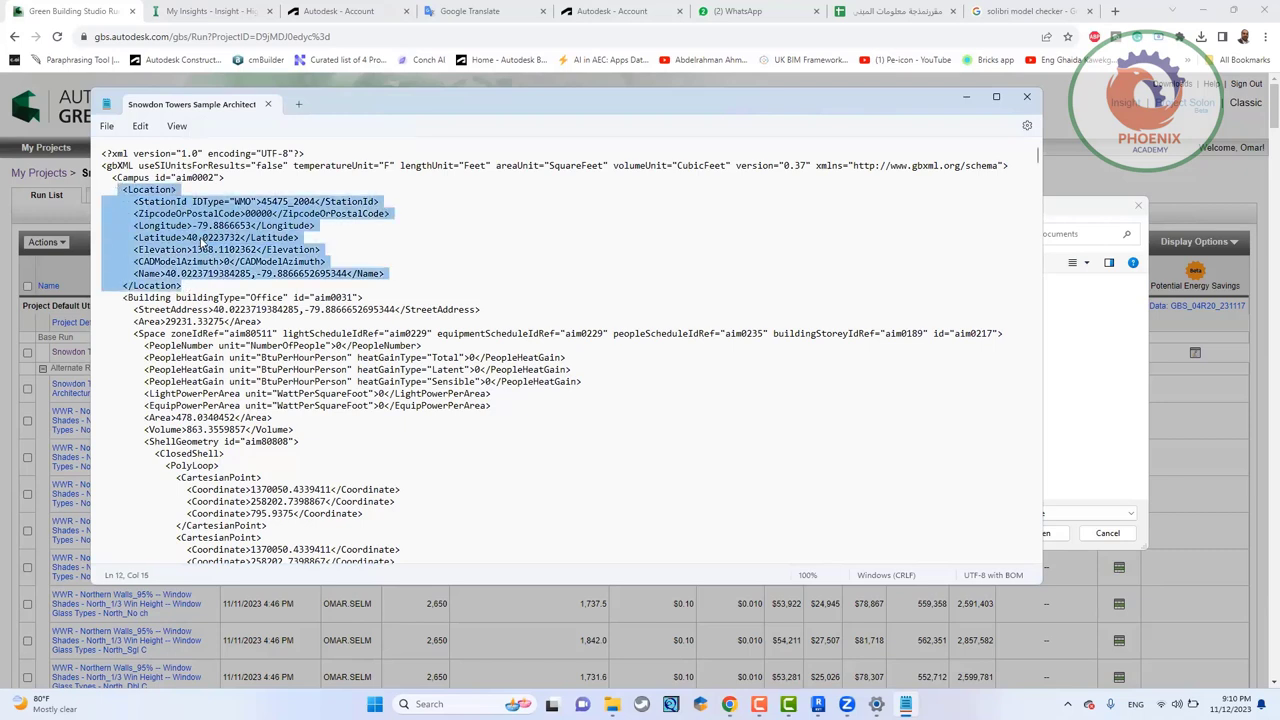
left_click(203, 297)
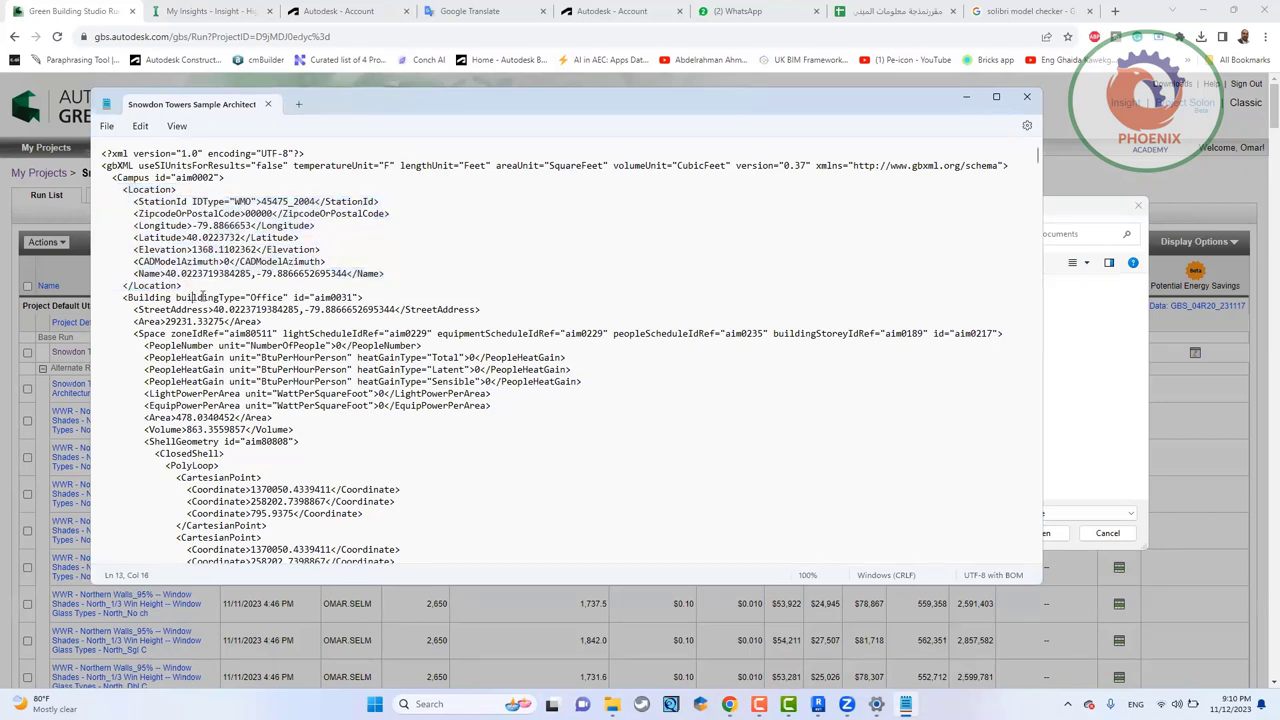
left_click_drag(255, 307, 284, 307)
left_click_drag(174, 322, 335, 418)
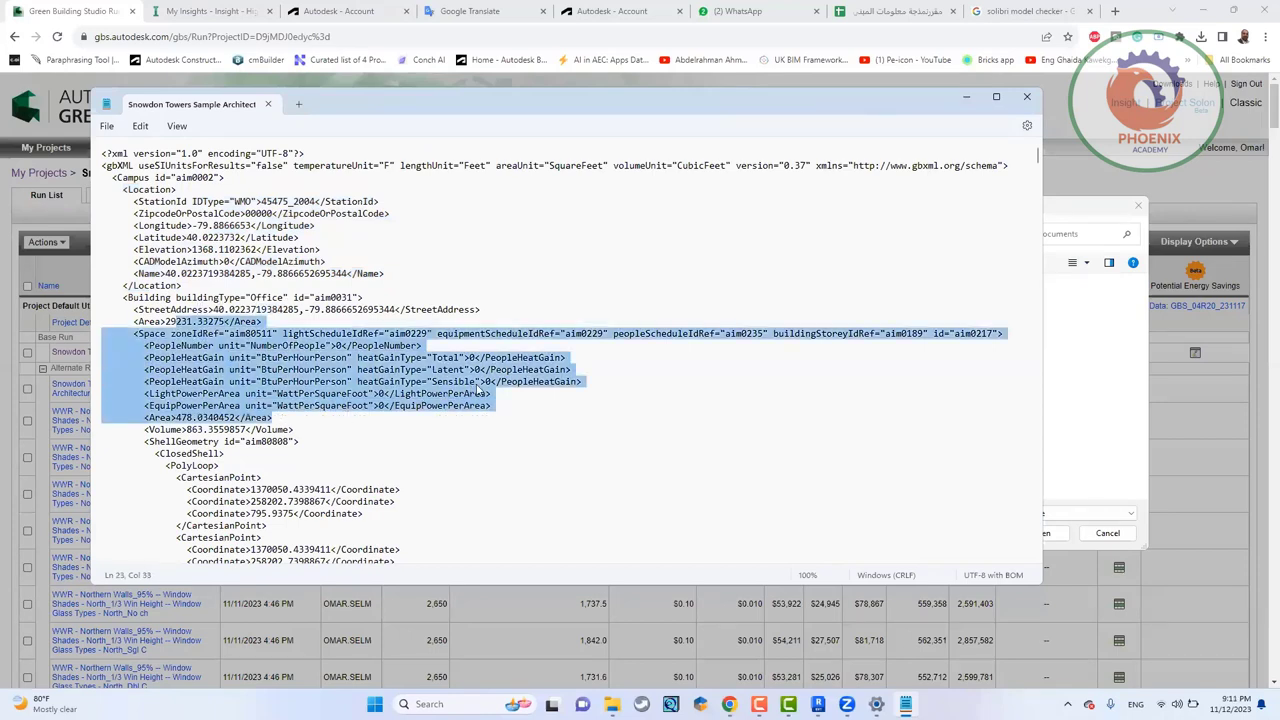
scroll(476, 391, "down", 15)
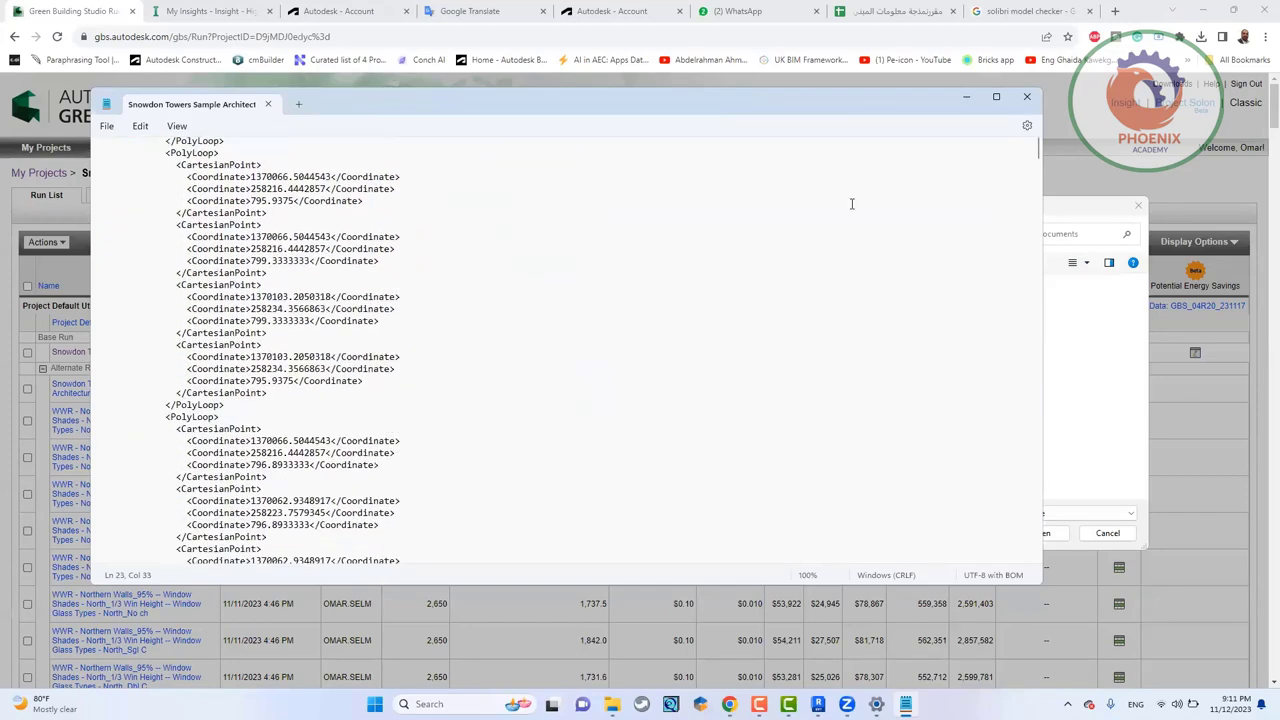
scroll(852, 204, "down", 3)
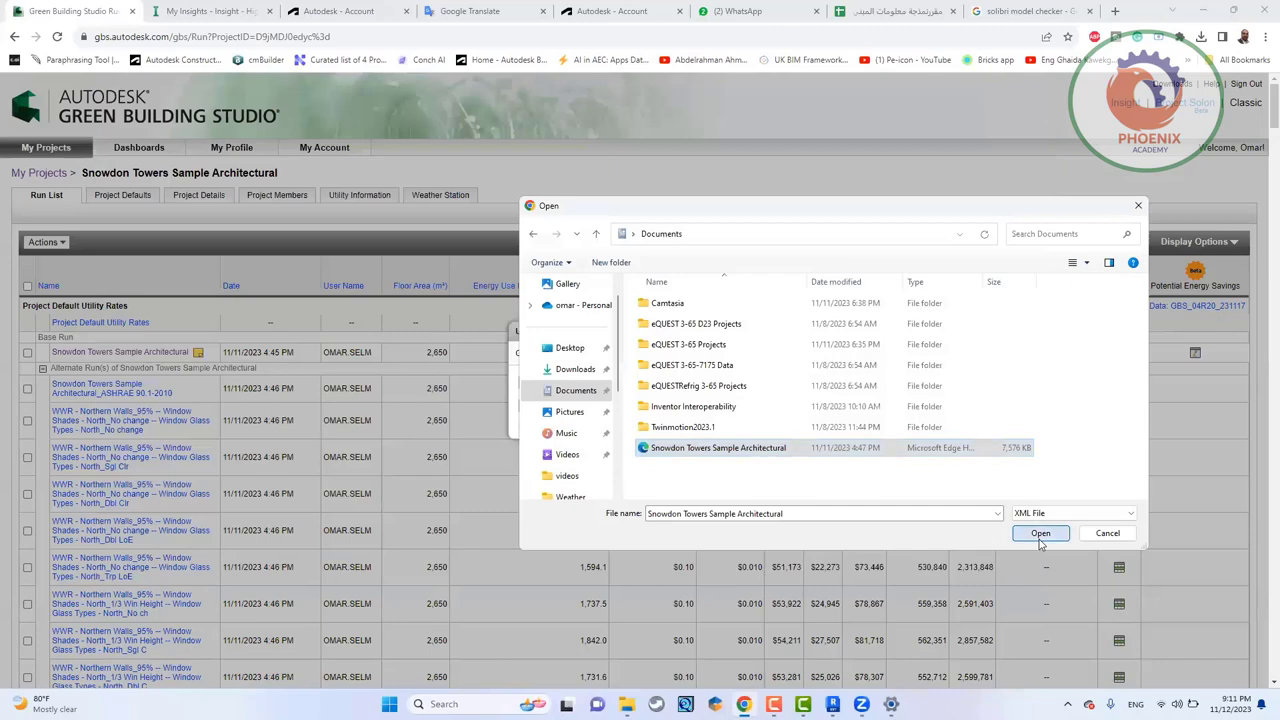
Confirm the Snowdon Towers Sample Architectural XML file as the chosen file and upload it to the project
left_click(1041, 536)
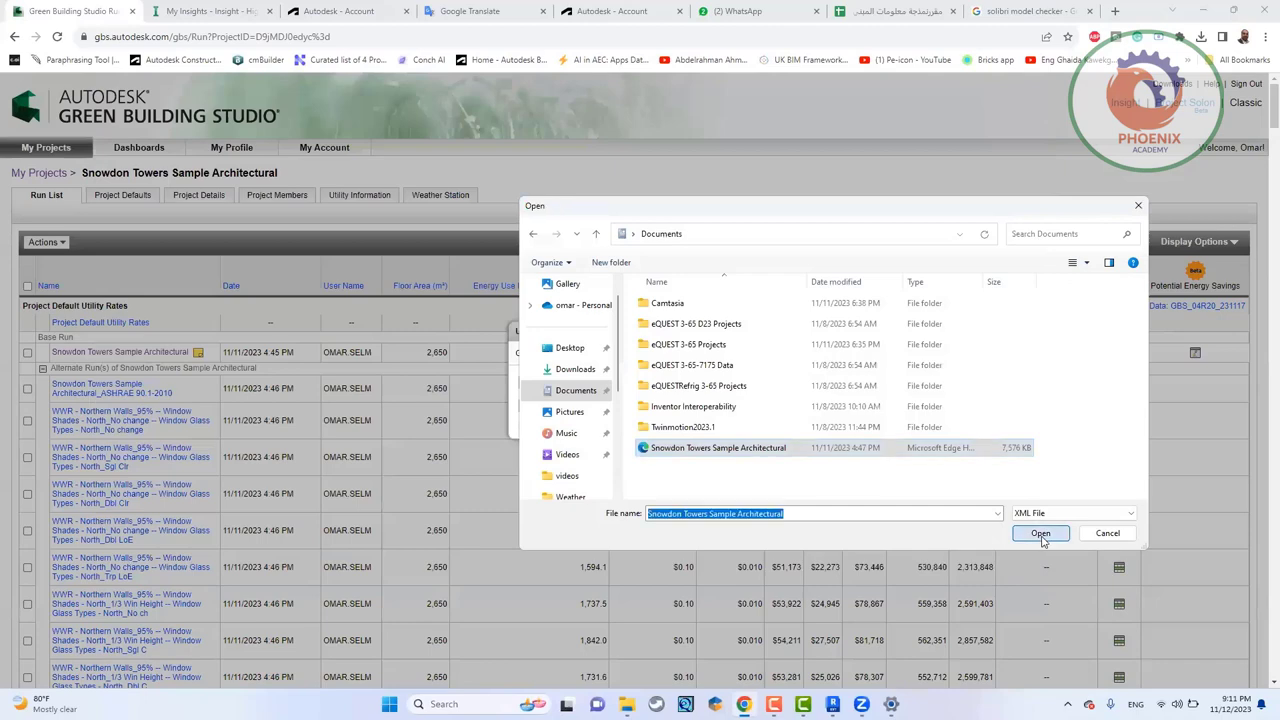
left_click(541, 414)
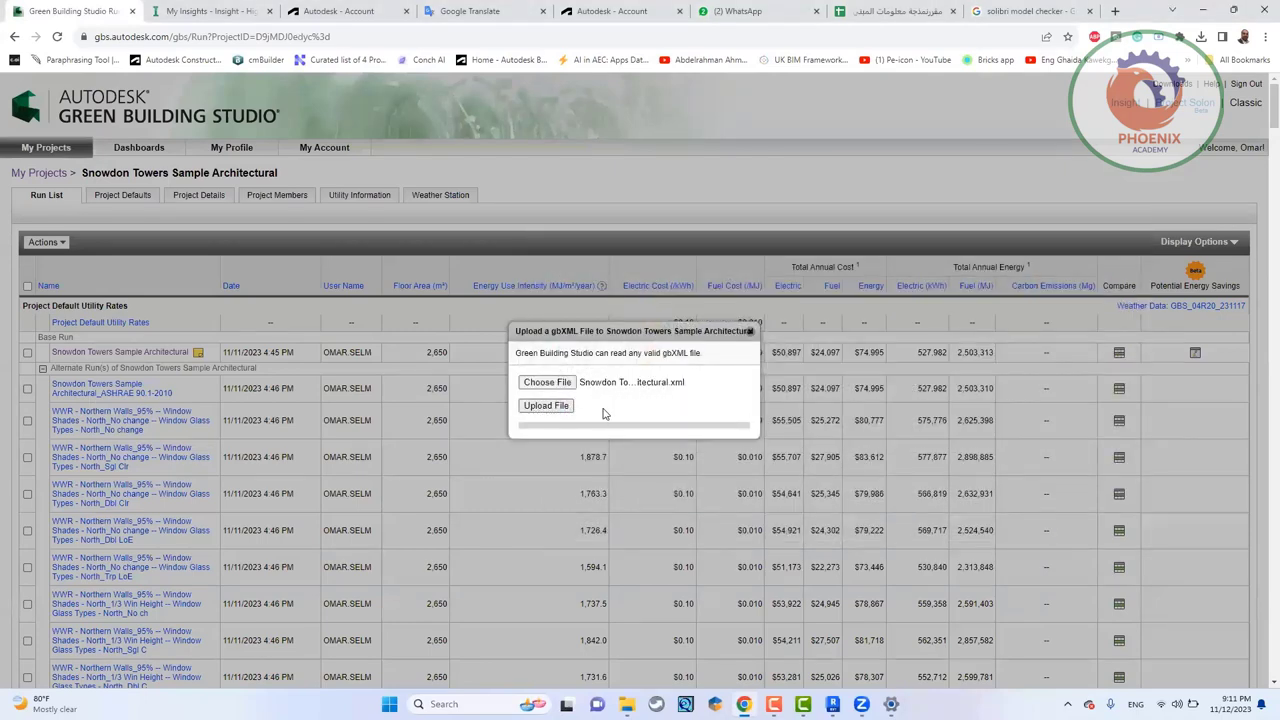